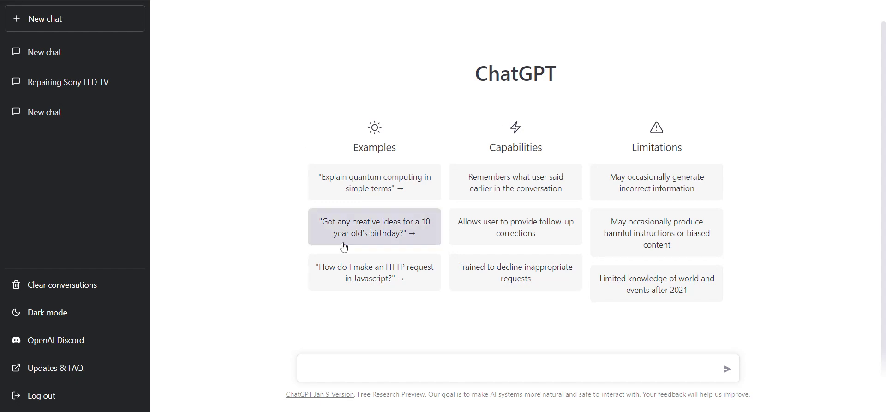
Step: Submit the prompt "Ecrit moi la balise title avec pour mot-clé "voiture pas chère"" to request an SEO title tag
left_click(341, 367)
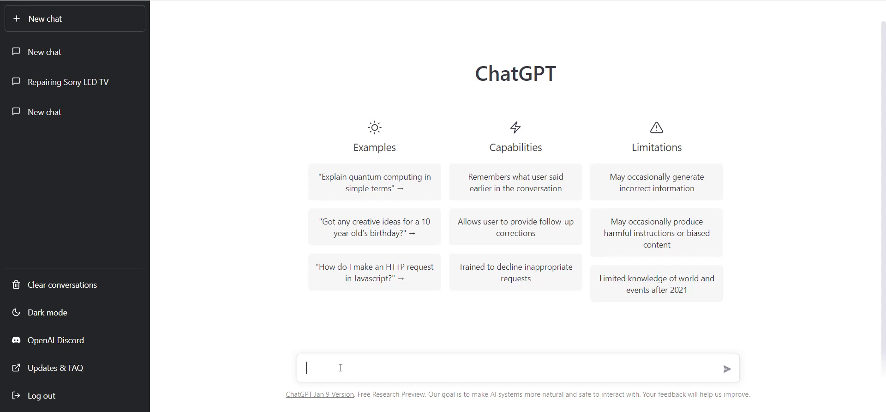
type("Ecrit moi la balis")
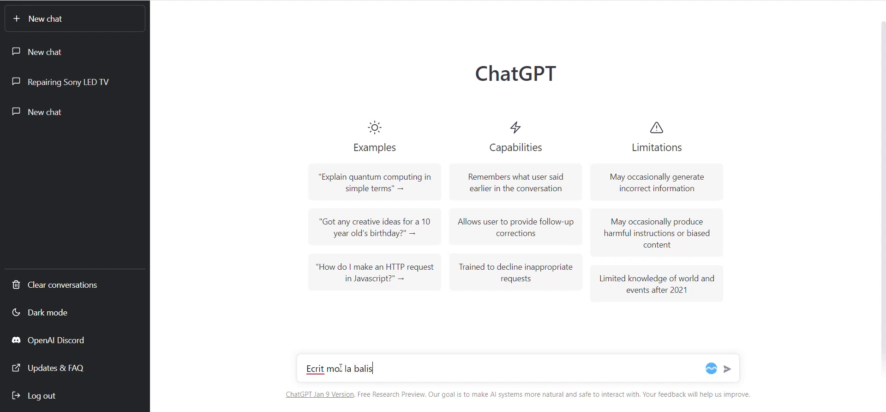
type("e title avec pour mot ")
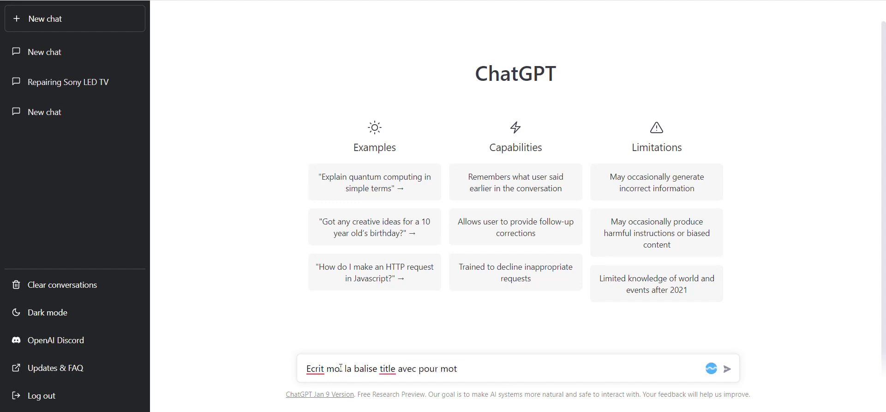
type("clé \" voiture pas chèr")
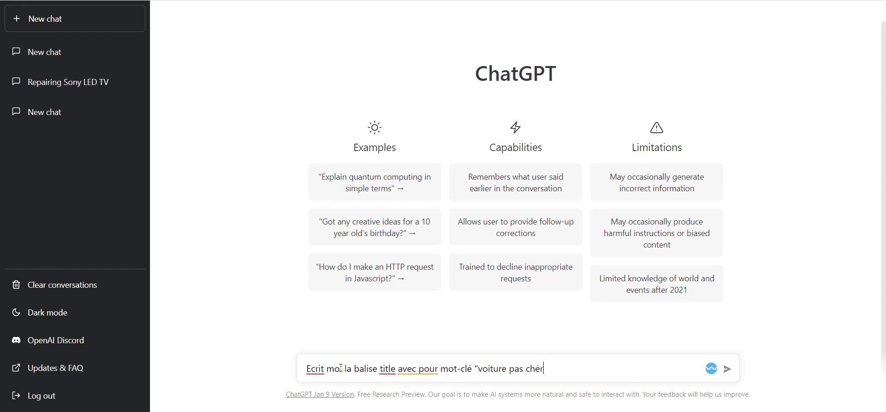
type("e\"")
left_click(389, 365)
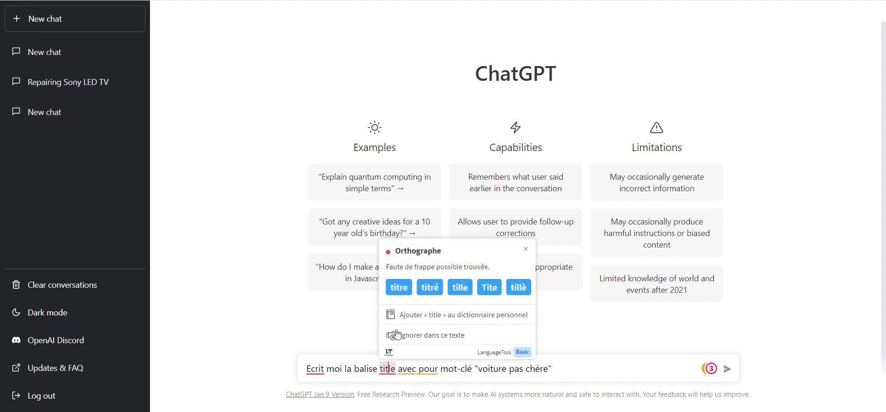
left_click(554, 362)
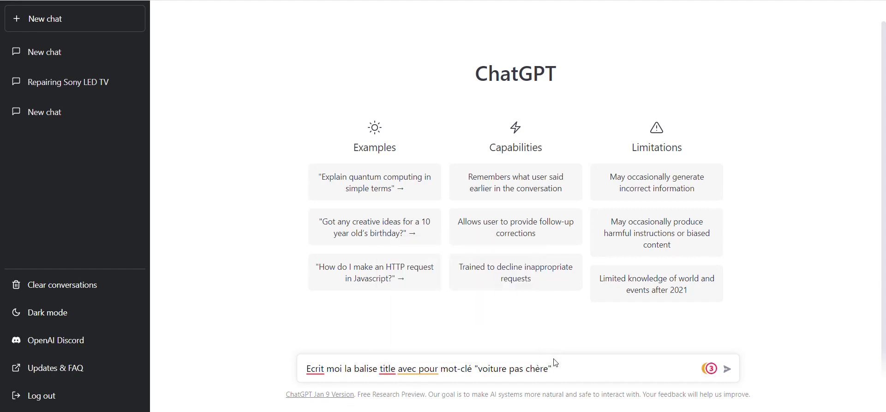
key("Return")
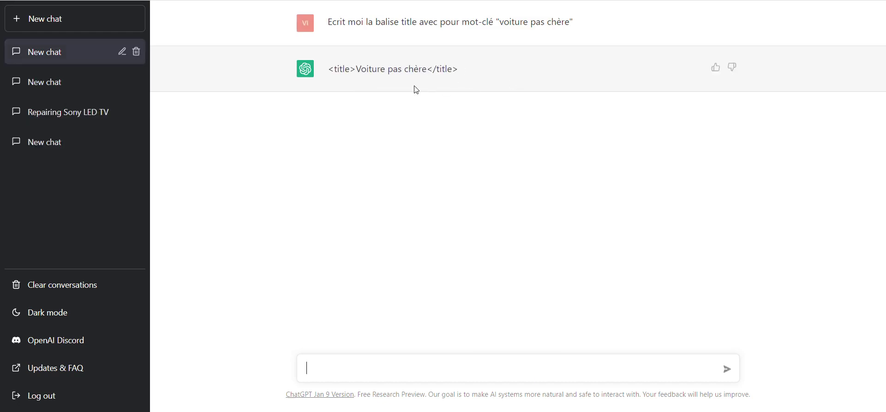
Step: Ask for a better title tag with the follow-up "mieux que sa s'il te plait ?"
left_click(377, 375)
type("mieux que sa s")
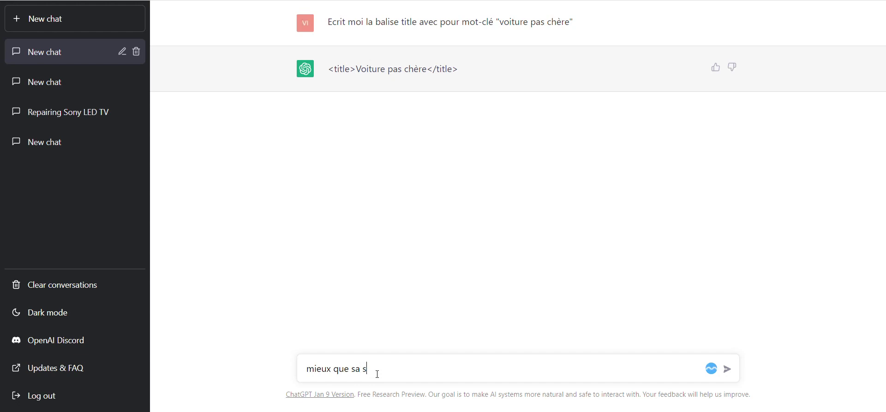
type("'il te plau")
key("BackSpace")
type("it ?")
key("Return")
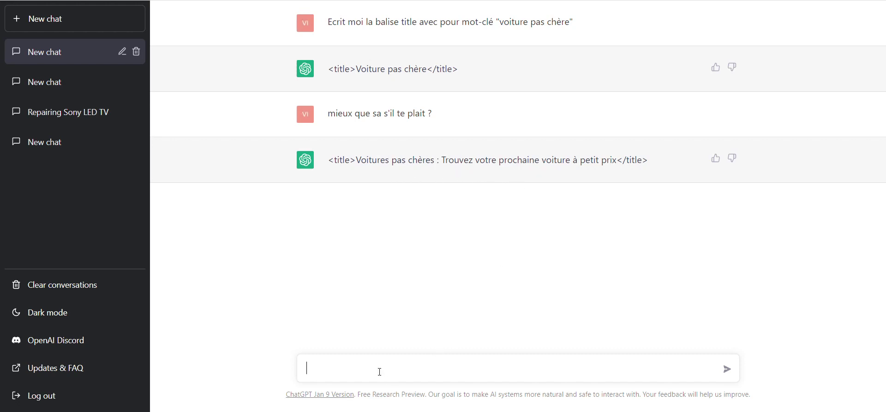
Step: Request the matching meta description with the prompt "Ecrit moi sa description s'il vous plaît"
type("Ecrit moi sa")
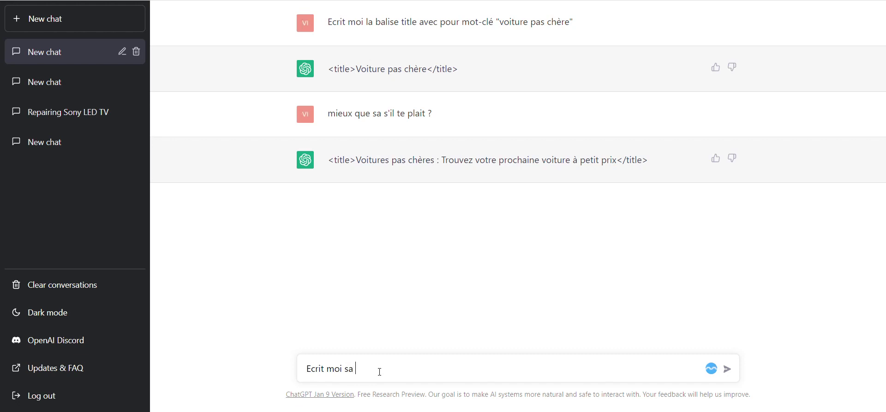
type(" description ")
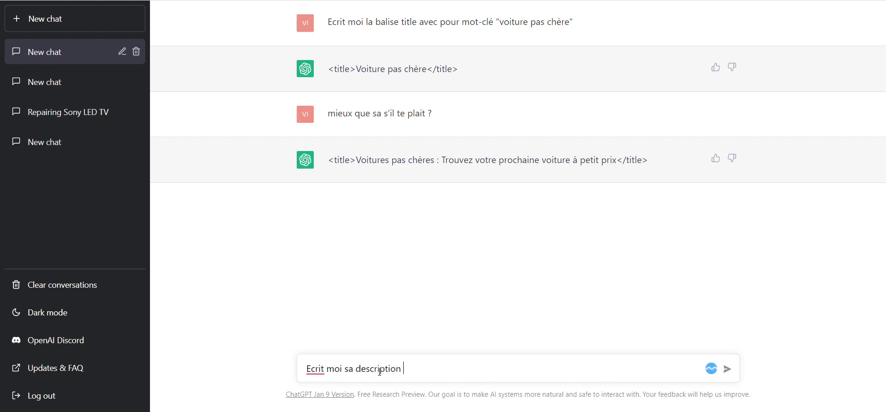
type("s'il vous plaît")
key("Return")
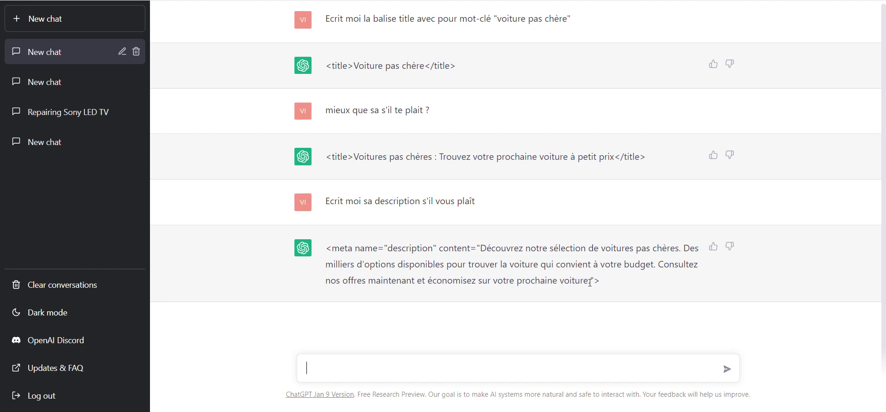
Step: Highlight the generated meta description's content, then the text inside the improved title tag, to review them
left_click_drag(590, 283, 480, 244)
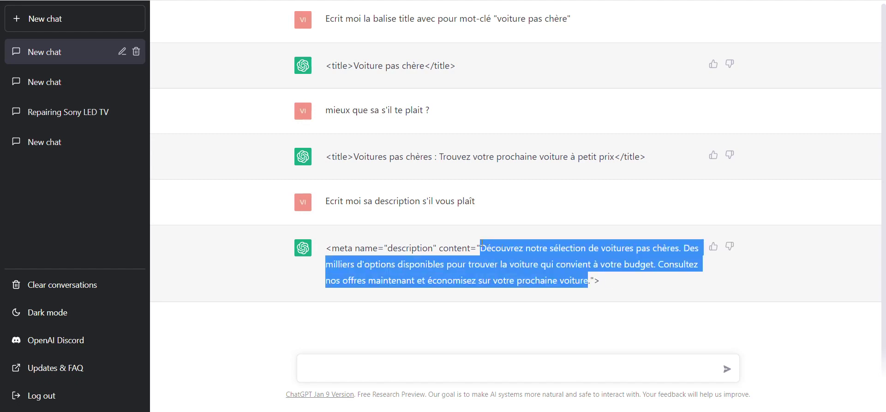
left_click(704, 291)
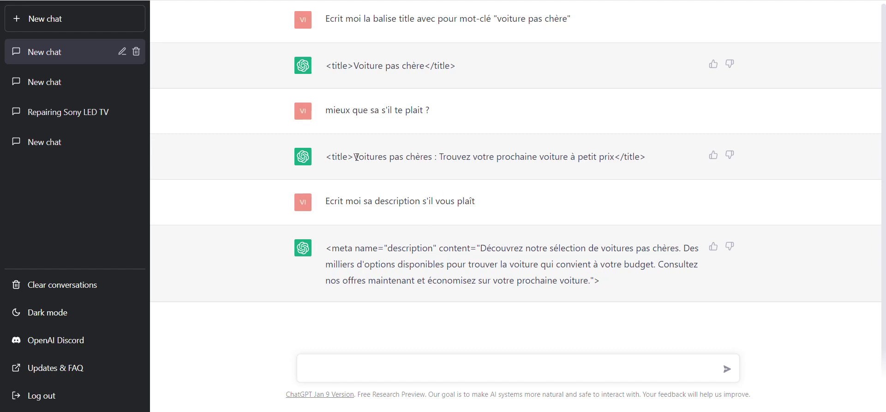
left_click_drag(357, 157, 614, 152)
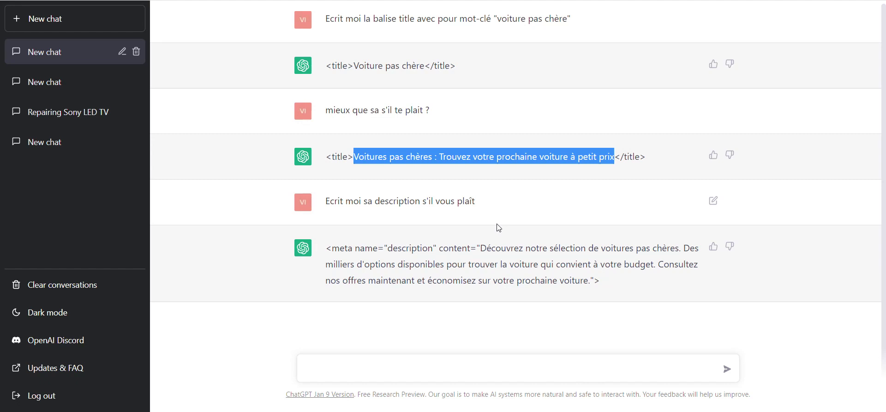
left_click(401, 309)
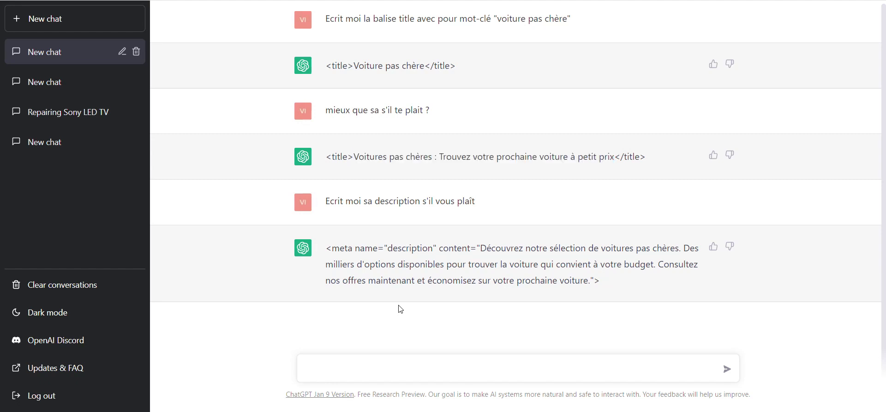
Step: Submit "ecrit moi un poste linkedin sur la vente de voiture de particulier s'il te plaît" and highlight the generated post's body to review it
left_click(351, 370)
type("ecrit moi un")
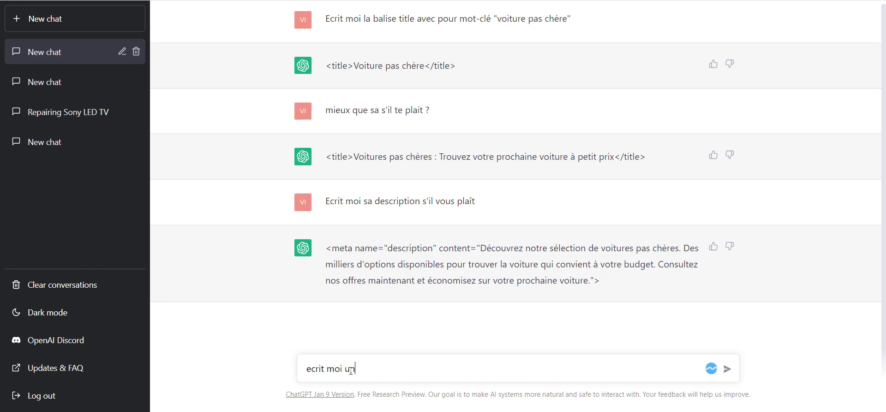
type(" poste linkedin ")
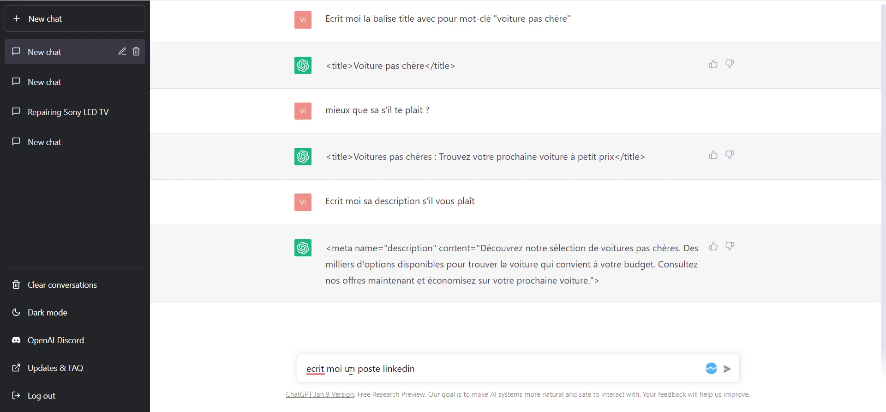
type("sur la vente de voiture de part")
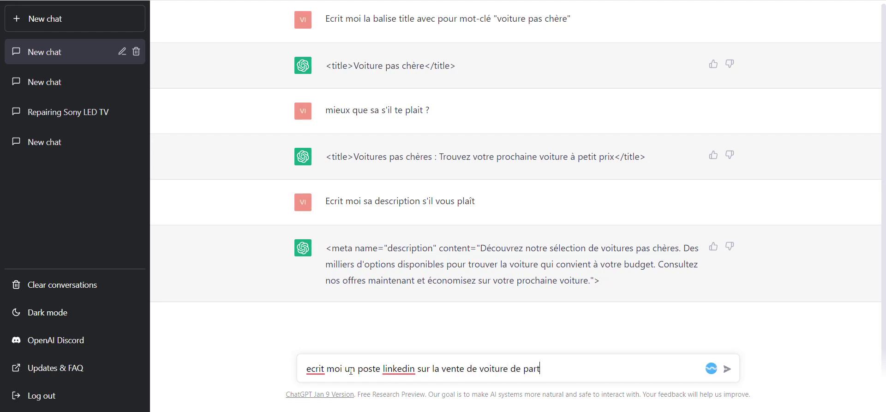
type("ulier s'il te plaît")
key("Return")
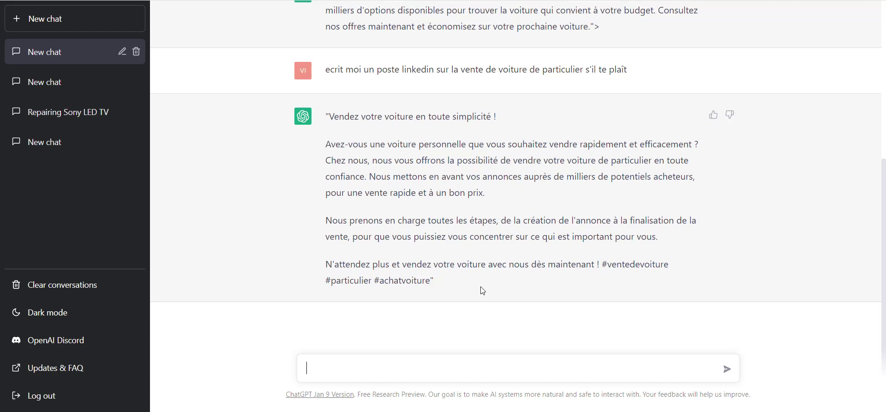
left_click_drag(459, 285, 329, 144)
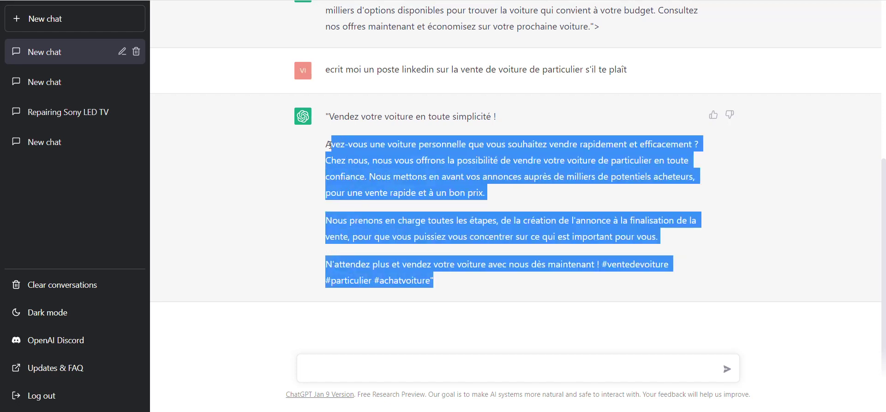
left_click(470, 218)
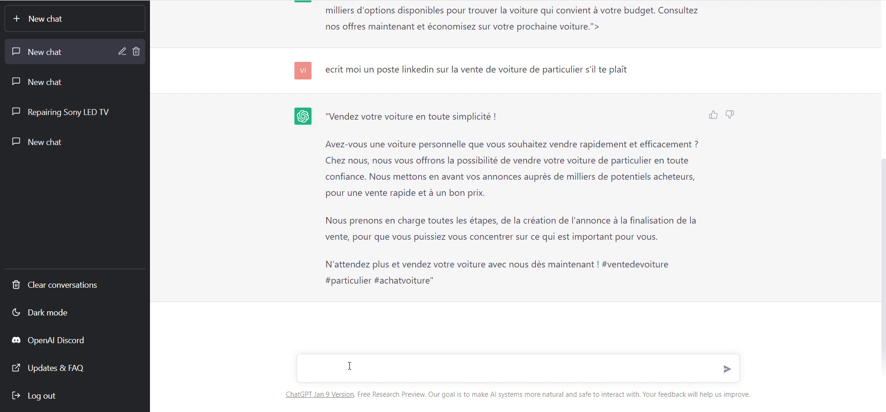
Step: Request a tweet based on the LinkedIn post with the prompt "fait moi un tweet sur ce dernier post"
type("fait moi un tweet")
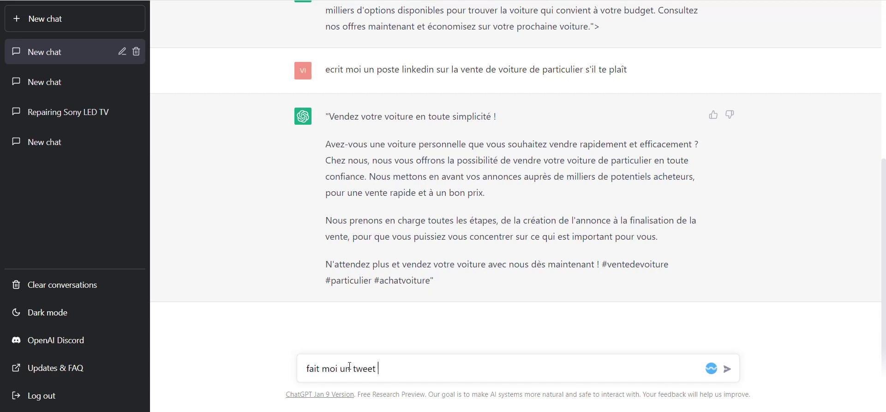
type(" sur ce ")
type("p")
type("ernier pos")
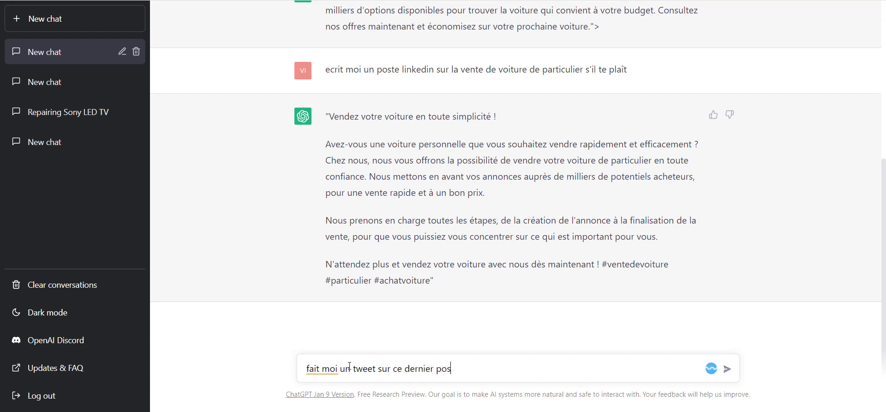
type("t")
key("Return")
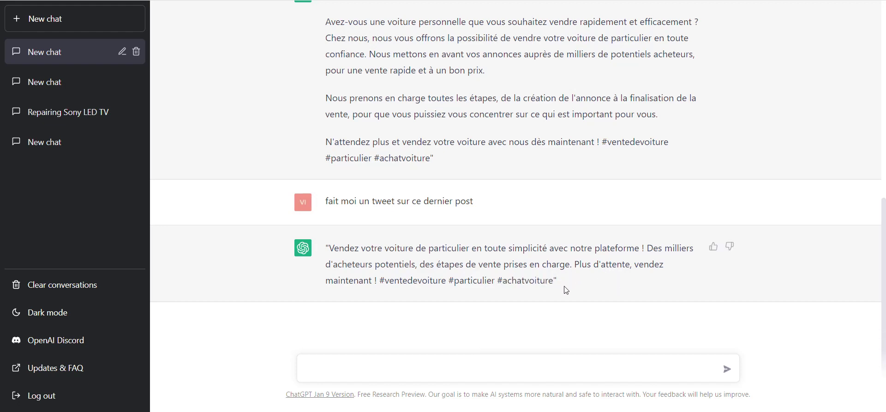
Step: Request a Facebook version of the tweet with the prompt "la même sur facebook" and compare the two answers
scroll(475, 173, "up", 5)
scroll(469, 231, "down", 5)
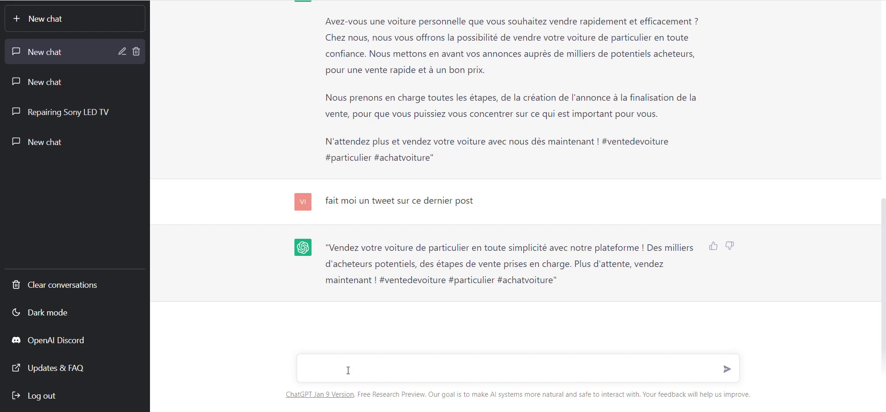
type("la même sur facebook")
key("Return")
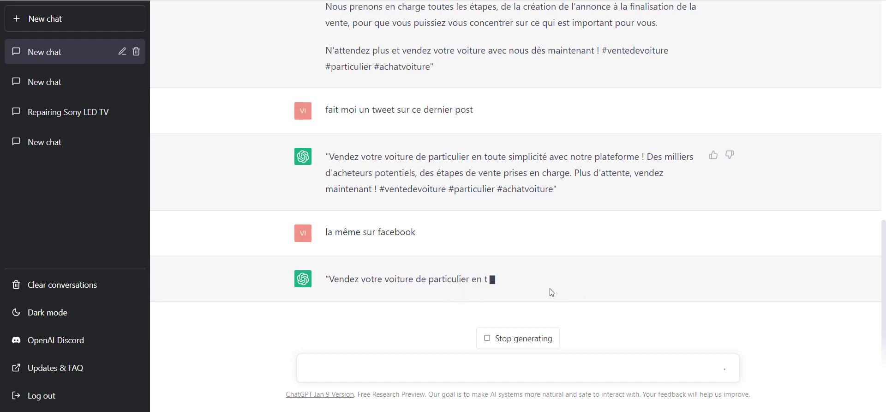
scroll(615, 234, "up", 1)
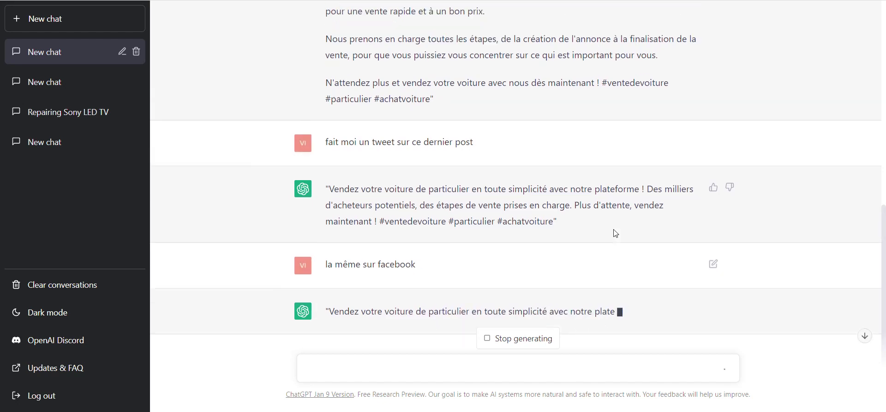
scroll(531, 157, "down", 1)
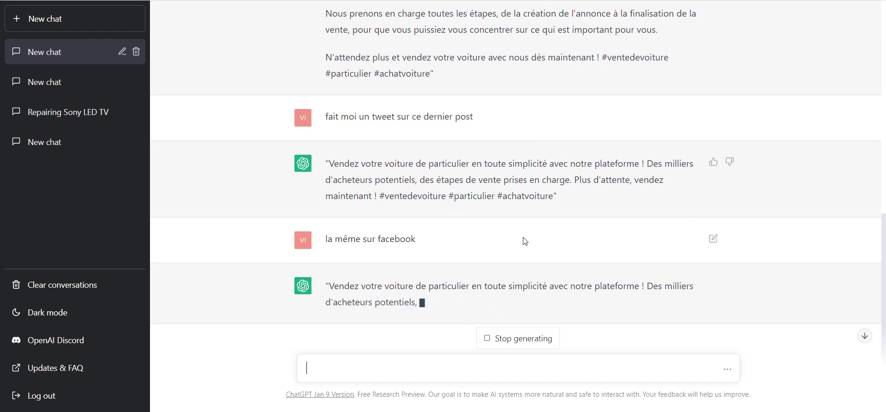
scroll(526, 229, "down", 1)
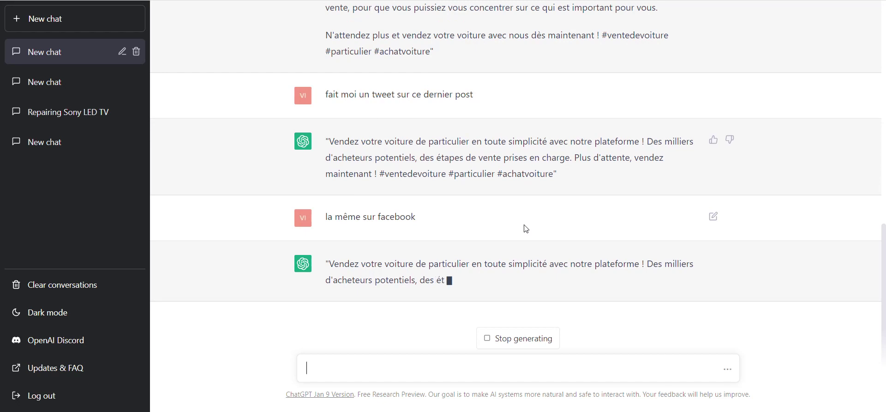
scroll(526, 228, "up", 1)
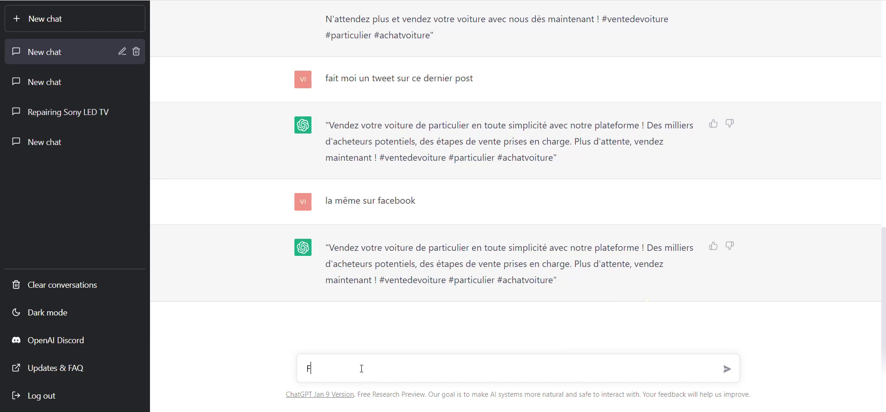
Step: Write the prompt "Fais-moi une F.A.Q sur la vente de voiture de particulier", accepting the spelling correction for its opening words, and submit it
type("mo")
type("i une FAG")
type("sur la")
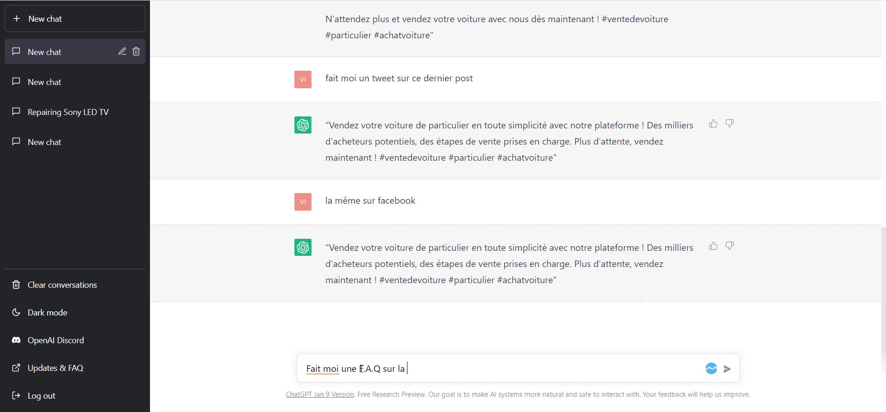
type("vente de voiture de parti")
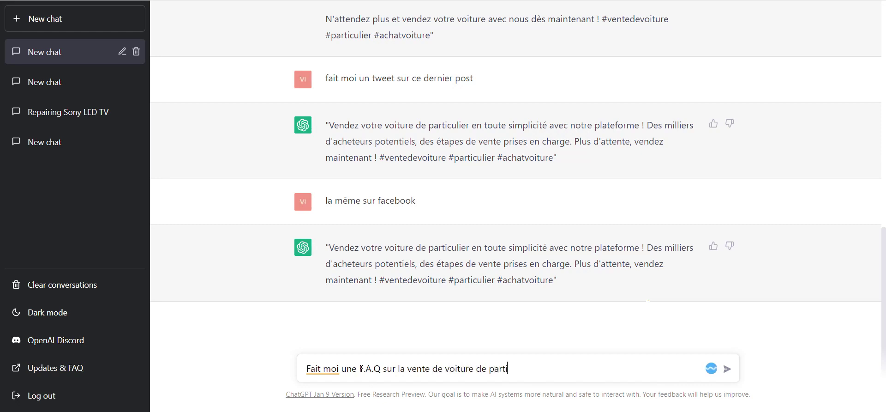
type("culier")
mouse_move(337, 368)
left_click(335, 287)
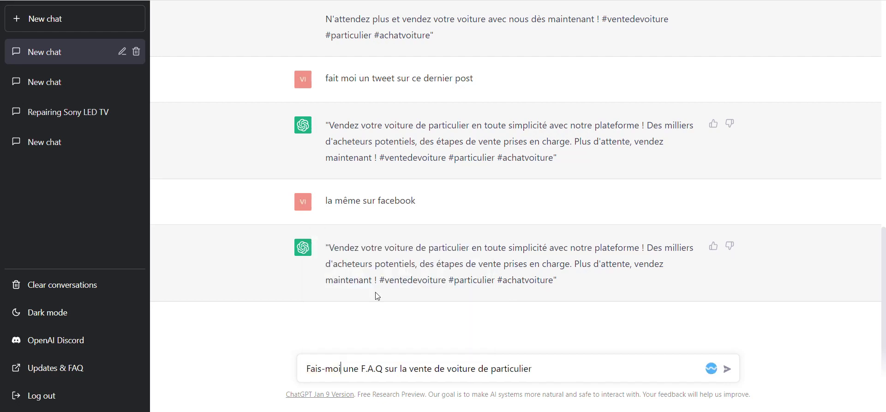
key("Return")
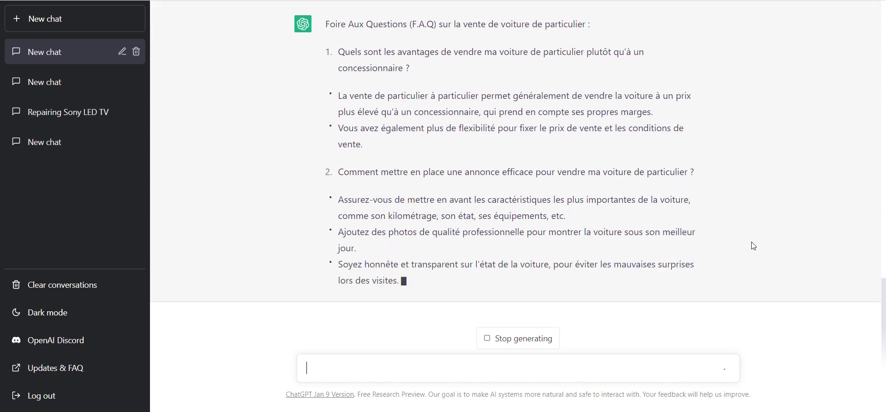
Step: Review the earlier title, description and social media answers, and read through the F.A.Q answer as it is being generated
scroll(625, 215, "up", 1)
scroll(625, 215, "up", 15)
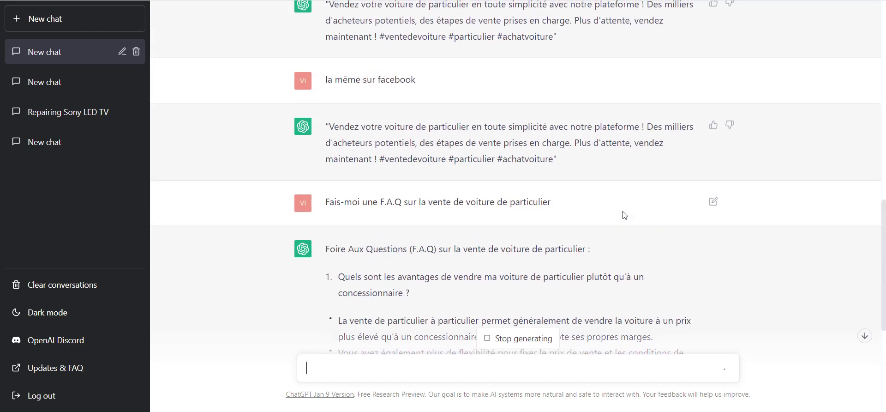
scroll(623, 212, "up", 5)
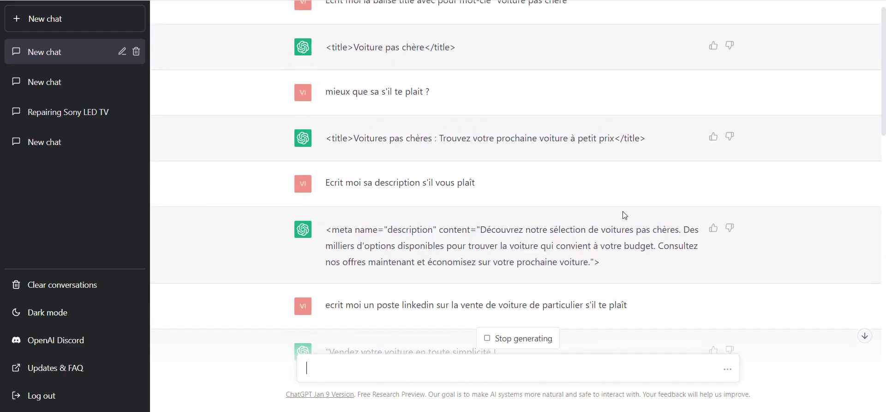
scroll(623, 212, "down", 20)
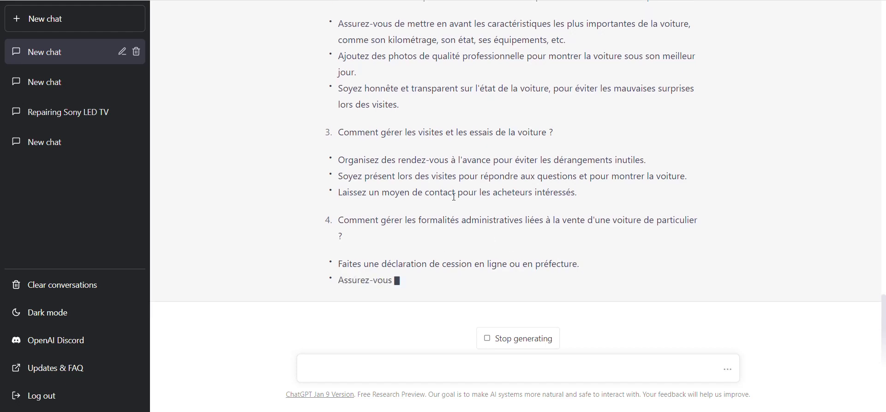
scroll(454, 196, "up", 3)
scroll(480, 175, "down", 4)
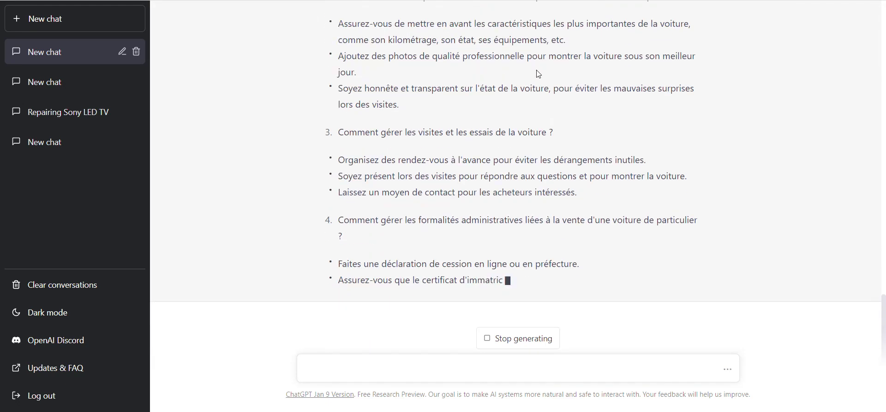
scroll(505, 151, "up", 5)
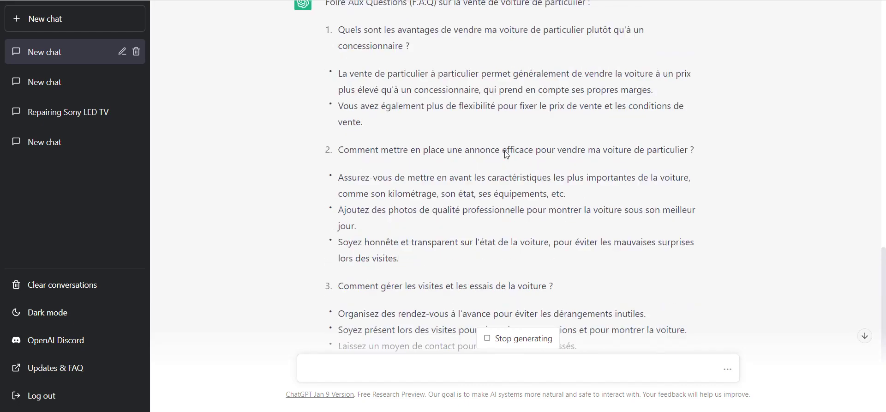
scroll(506, 154, "up", 5)
scroll(507, 154, "down", 10)
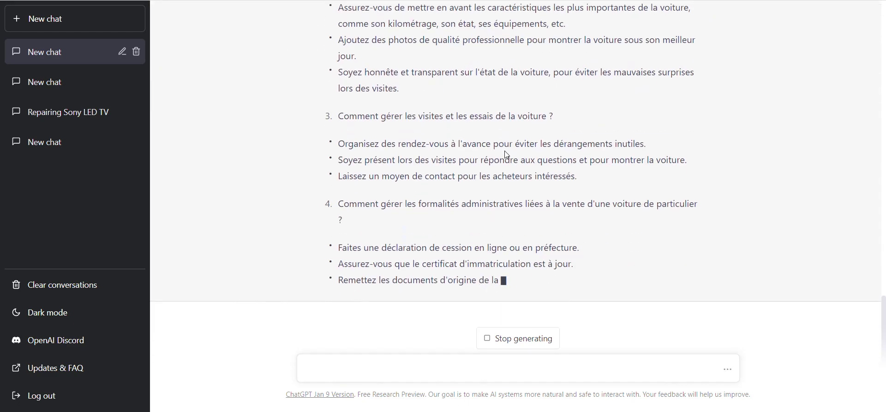
scroll(506, 154, "up", 5)
scroll(419, 257, "down", 5)
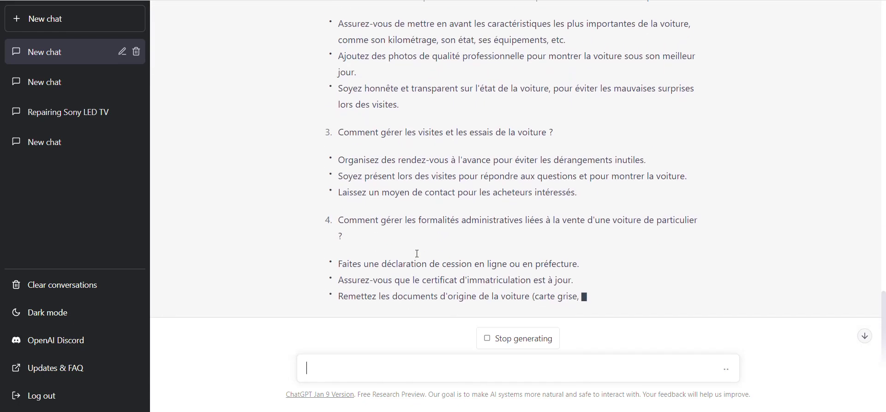
Step: Stop the generation of the F.A.Q answer and look back over the F.A.Q and the earlier social media posts
left_click(515, 342)
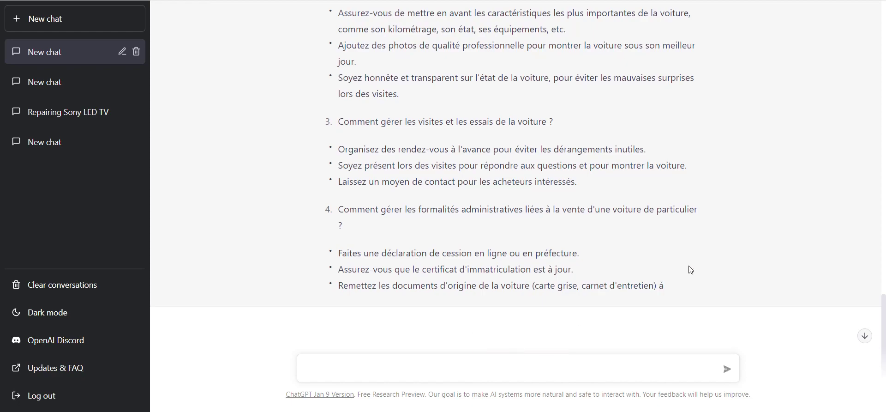
scroll(689, 270, "up", 4)
scroll(689, 269, "down", 1)
scroll(691, 270, "up", 4)
scroll(691, 270, "up", 5)
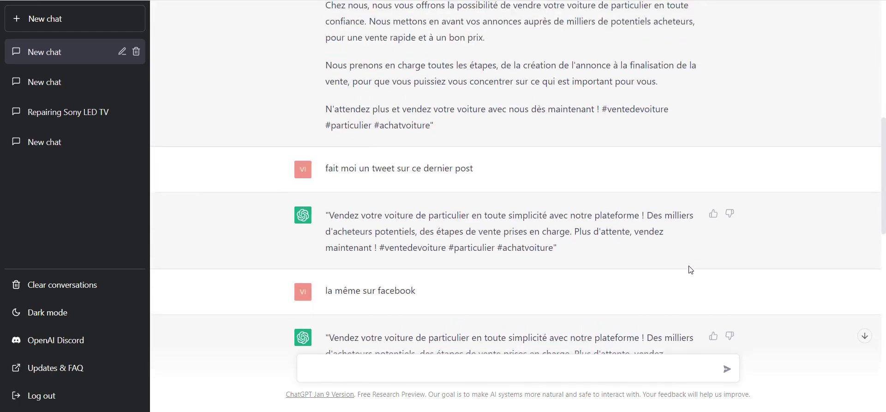
scroll(691, 270, "down", 10)
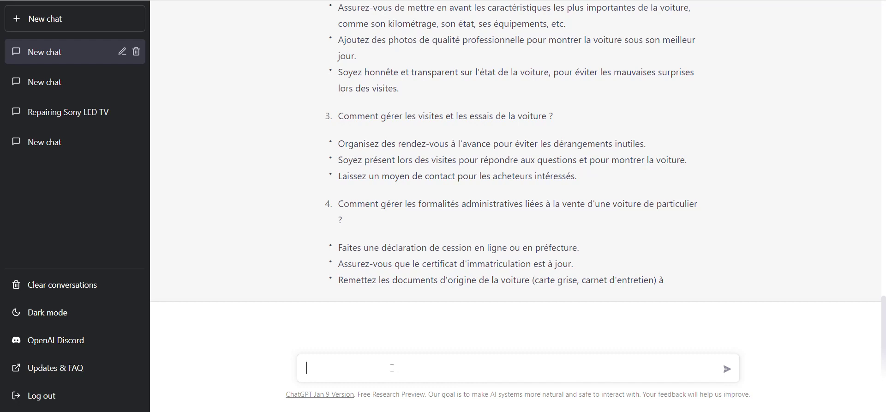
Step: Begin a new prompt with "Je suis expert dans la vente de véhicule d'occasion,", accepting the spelling correction for "véhicule"
type("Je suis expert dan")
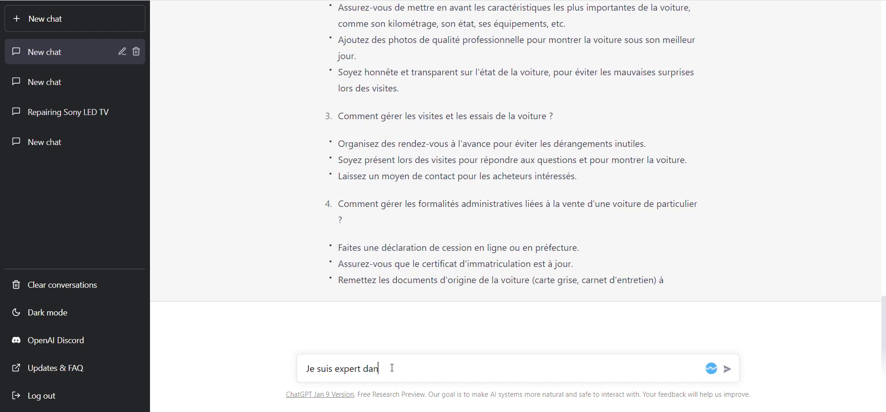
type("s la vente de vehicule d'oc")
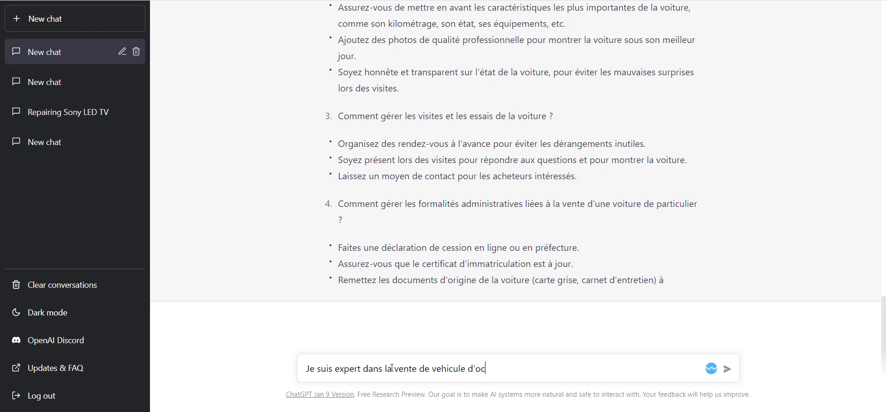
type("casion,")
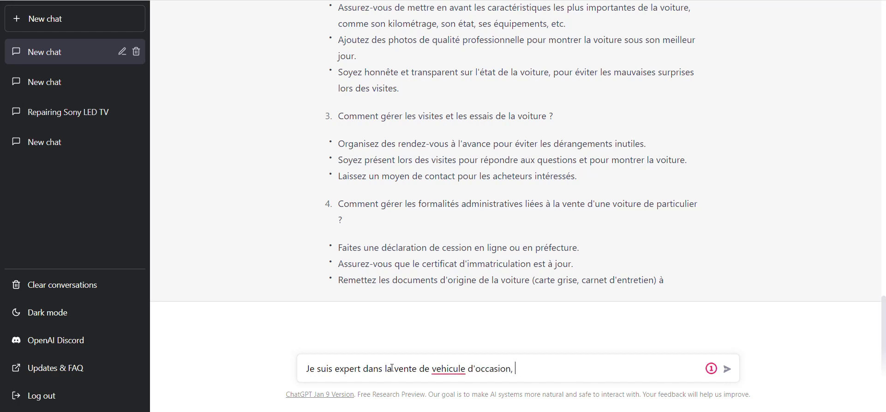
left_click(438, 369)
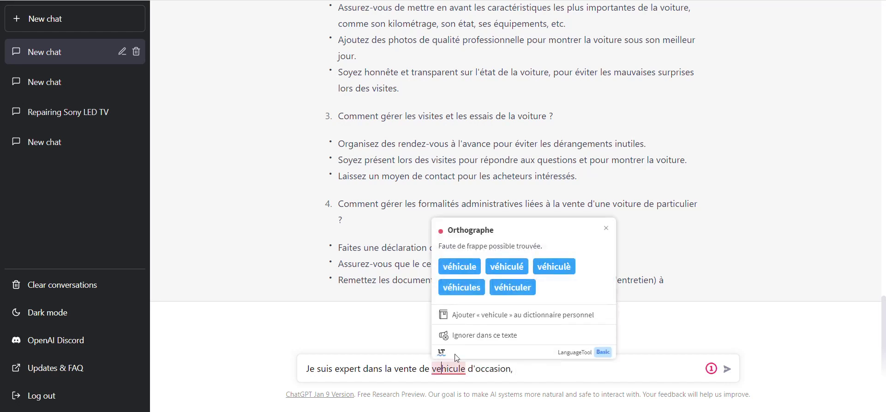
left_click(450, 266)
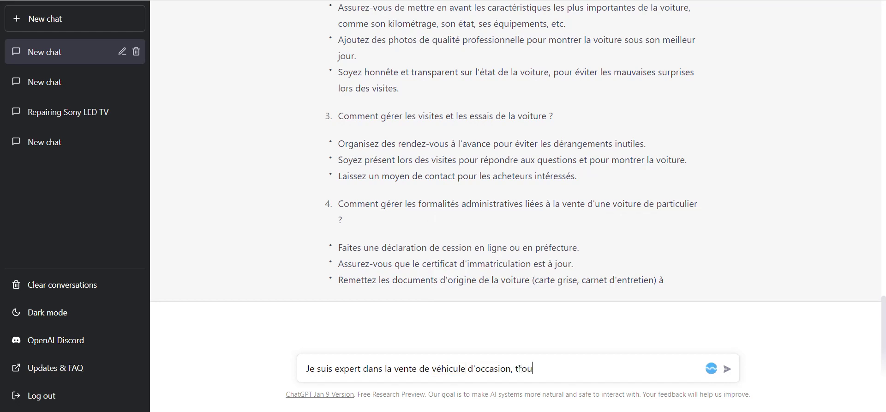
Step: Complete the prompt with "trouve moi les meilleurs entreprise à démarcher sur la ville de clermont-ferrand"
type("trouve moi les meilleurs entrepr")
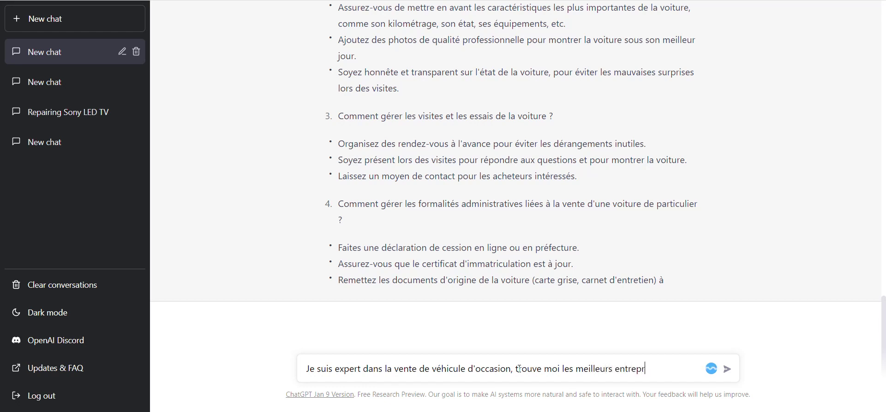
type("ise à")
type(" démarcher ")
type("sur ")
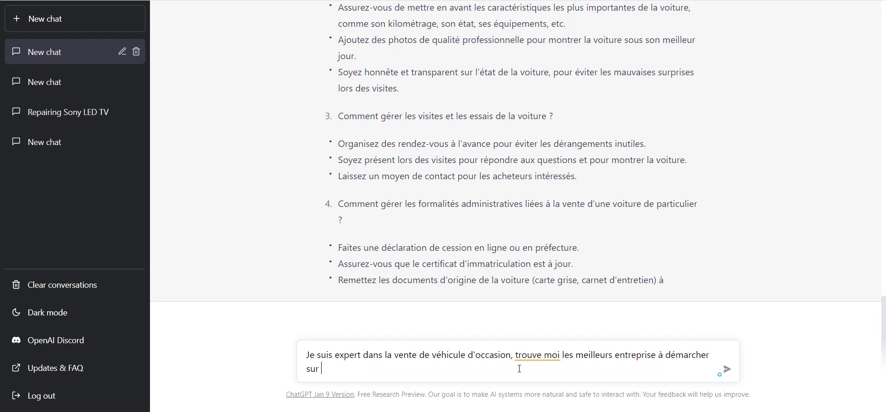
type("la ville de clermont")
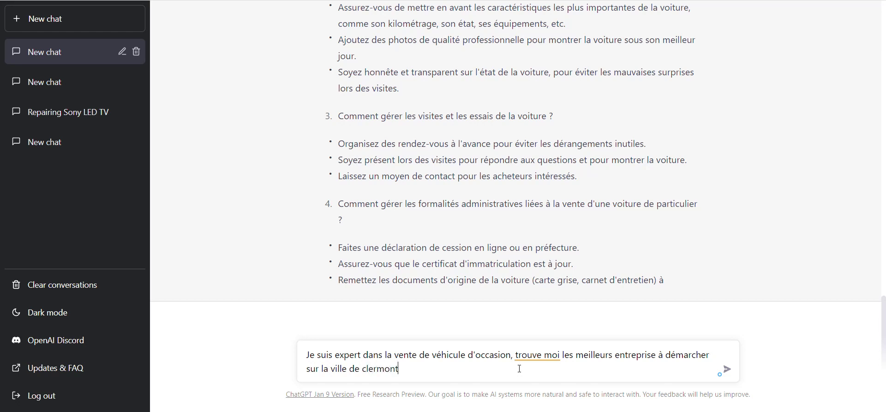
type("-ferrand")
Step: Accept the corrections "Clermont-Ferrand", "trouve-moi" and "meilleures entreprises", add the suggested final period, and submit the prompt
left_click(387, 369)
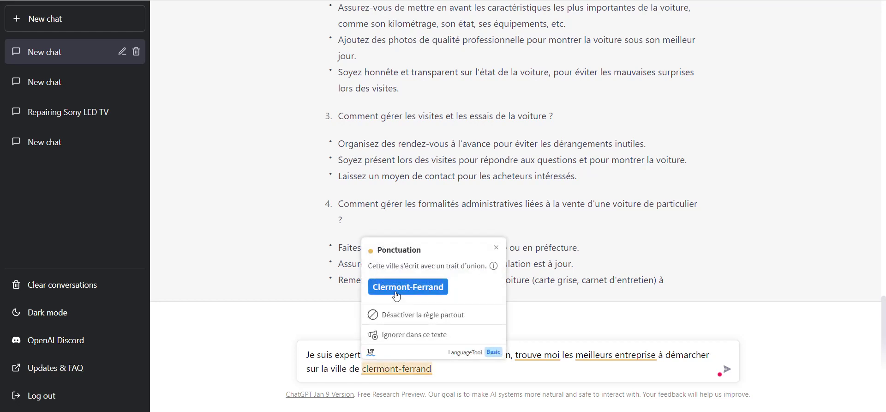
left_click(402, 291)
left_click(541, 355)
left_click(547, 273)
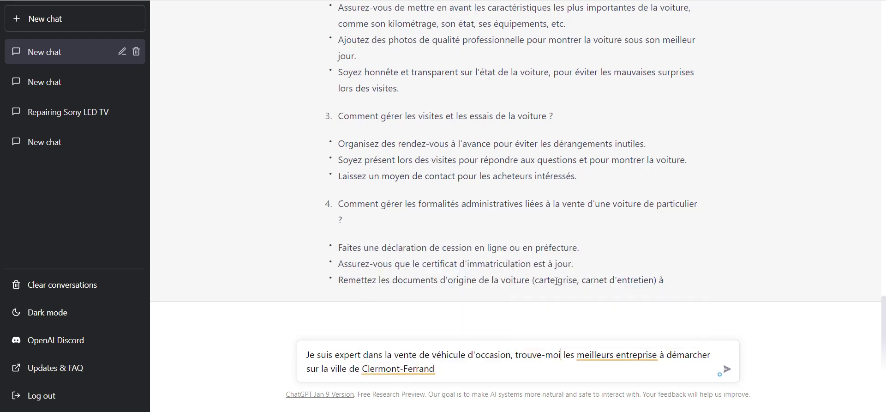
left_click(616, 355)
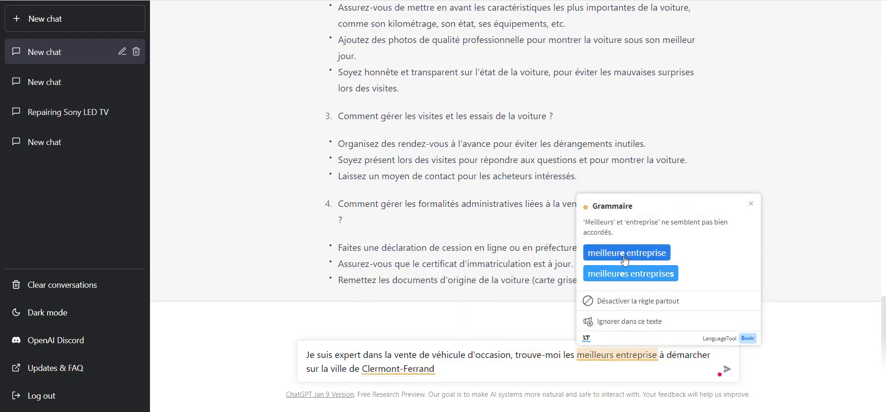
left_click(624, 275)
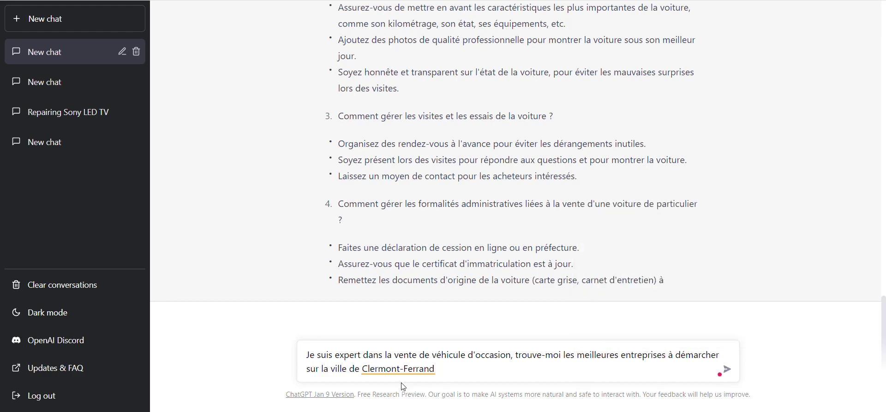
left_click(400, 369)
left_click(409, 268)
key("Return")
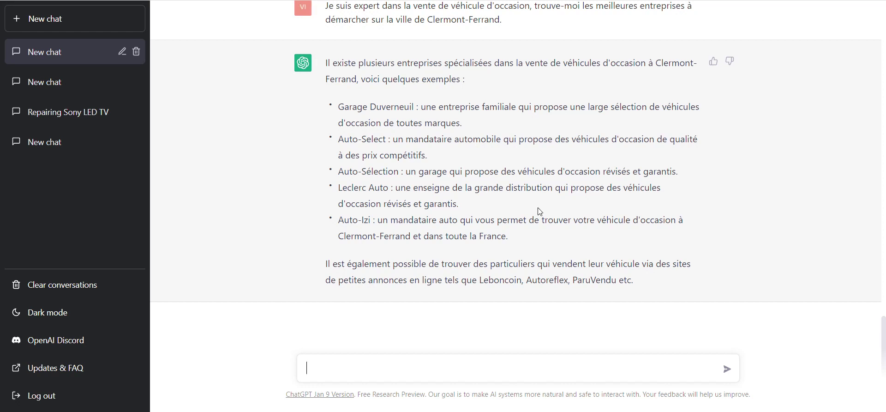
Step: Review the suggested Clermont-Ferrand companies and classified-ad sites, highlighting "Autoreflex", and look back over the whole conversation
scroll(306, 203, "up", 1)
scroll(306, 203, "down", 1)
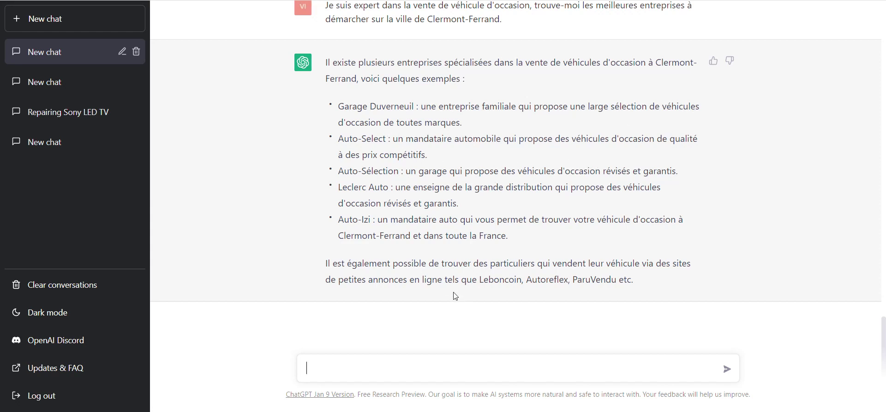
double_click(543, 280)
left_click(645, 297)
scroll(538, 161, "up", 20)
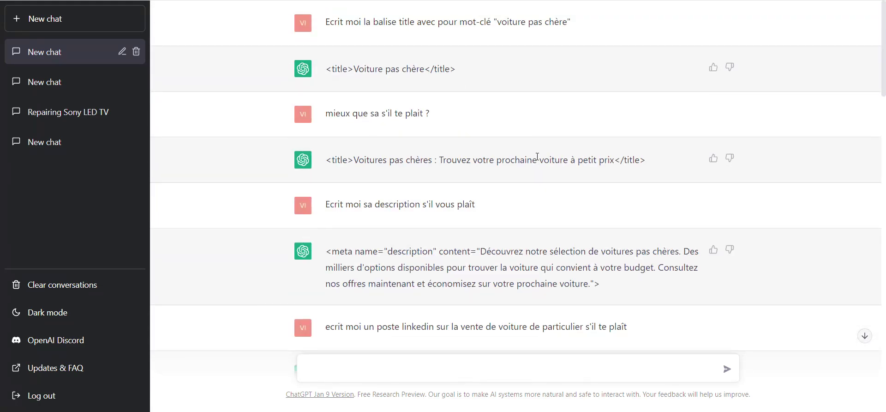
scroll(538, 157, "down", 15)
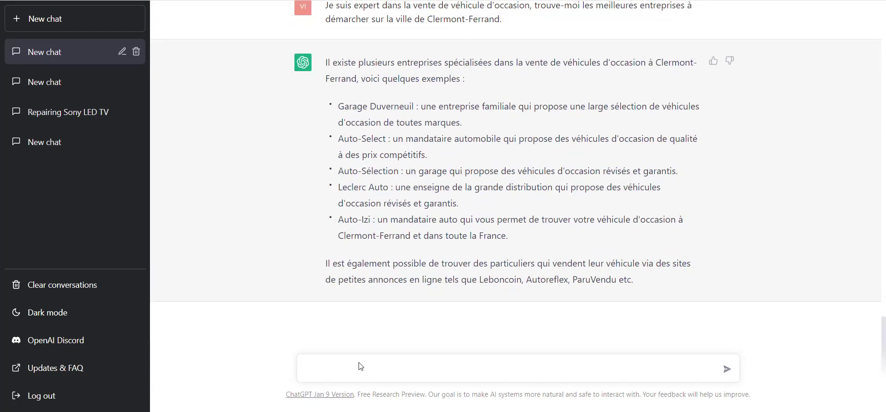
Step: Write the prompt "Ecrire un thead pour tweeter sur la vente de vehicule d'occasion" without submitting it
left_click(335, 368)
type("Ecrire un thead")
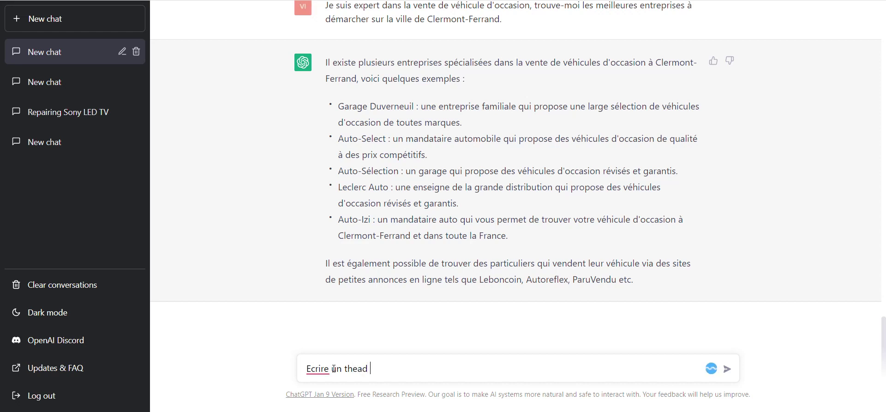
type(" pour tweeter")
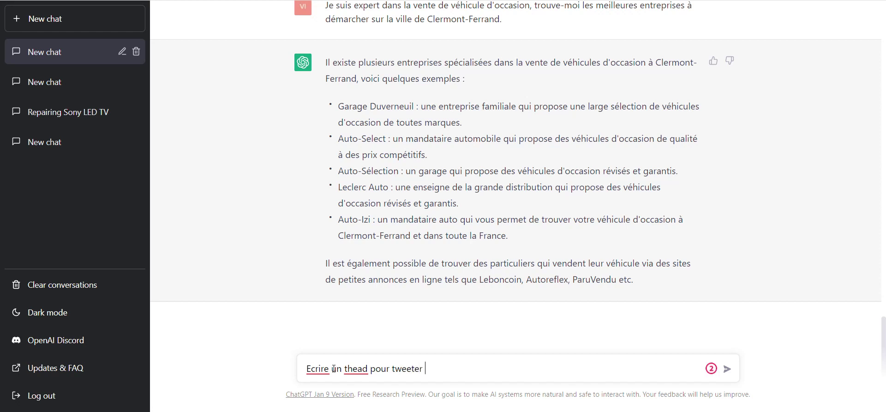
type(" sur la vendte de ")
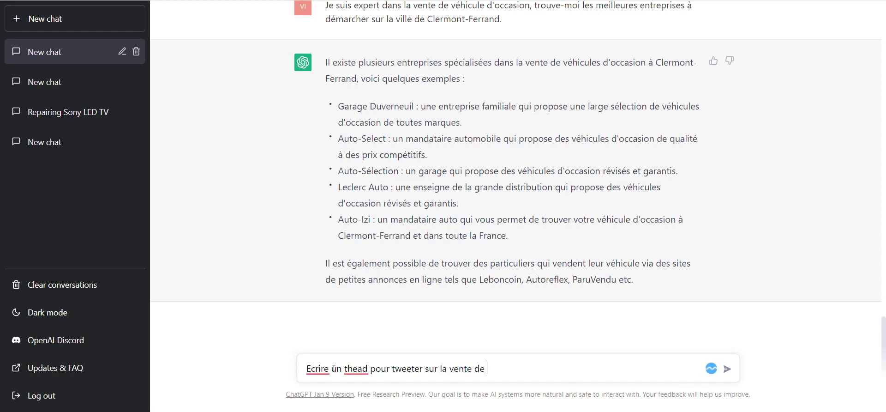
type("vehicule d'occasion")
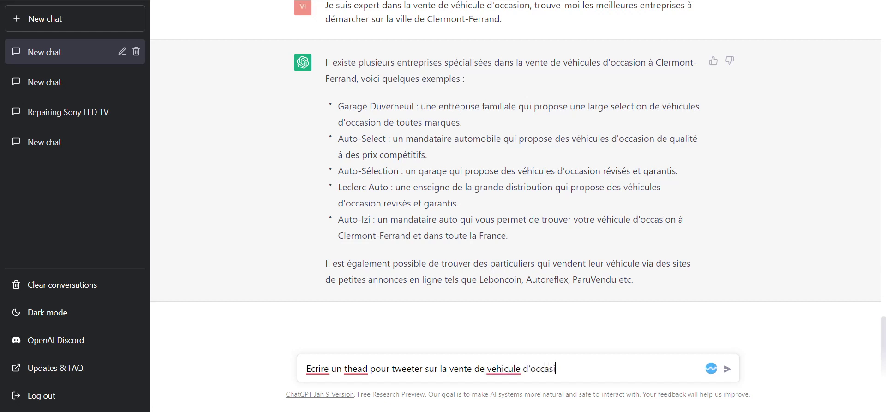
Step: Accept the spelling corrections "thread", "Écrire" and "véhicule", submit the prompt, and stop the answer's generation
left_click(353, 368)
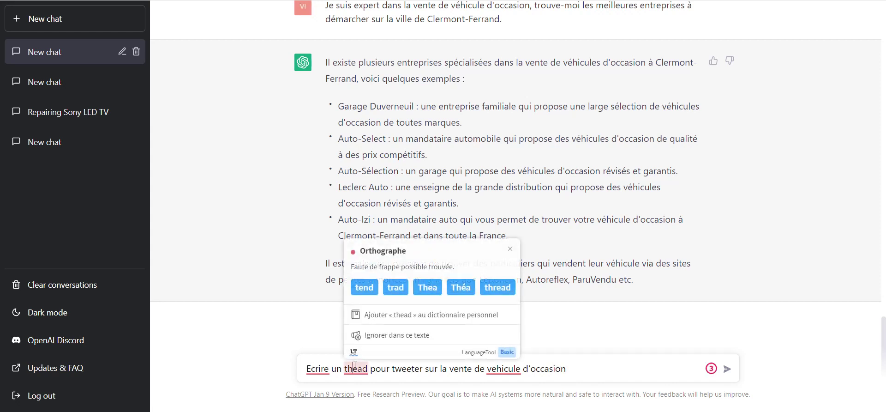
left_click(495, 287)
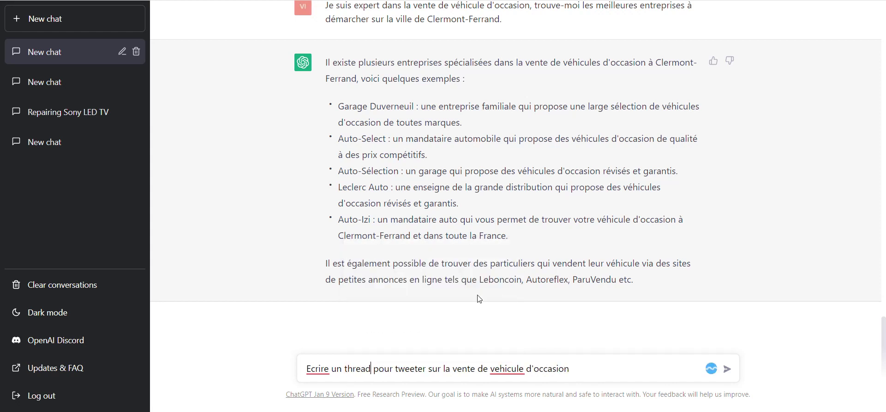
left_click(318, 368)
left_click(330, 266)
left_click(504, 367)
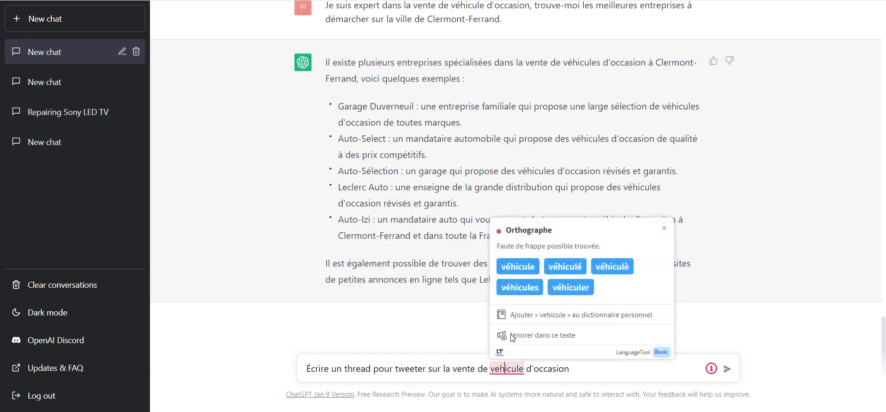
left_click(524, 266)
key("Return")
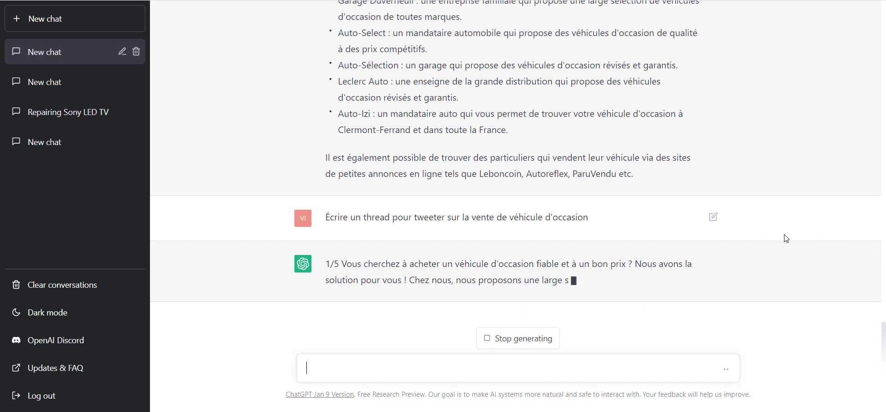
left_click(529, 340)
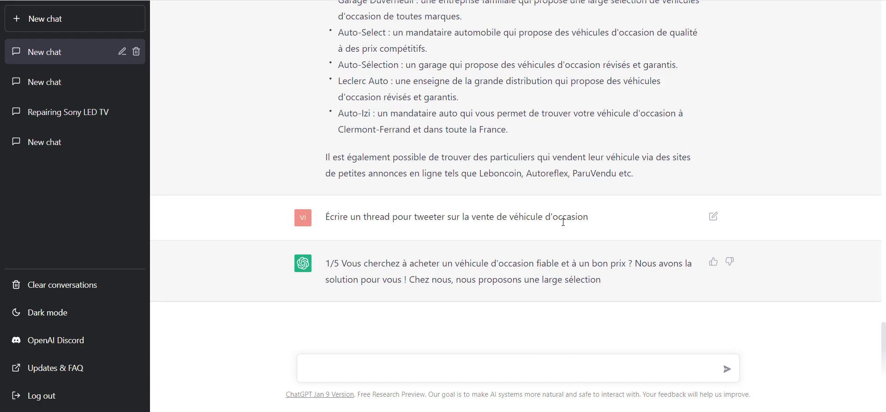
Step: Look back over the whole conversation, from the title tag and meta description through the social posts and FAQ to the Twitter thread
scroll(563, 226, "up", 6)
scroll(563, 221, "up", 15)
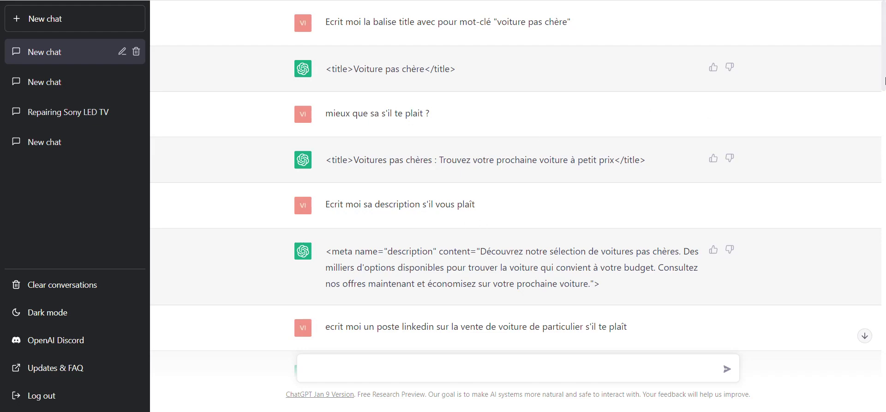
left_click_drag(884, 81, 884, 351)
left_click(361, 368)
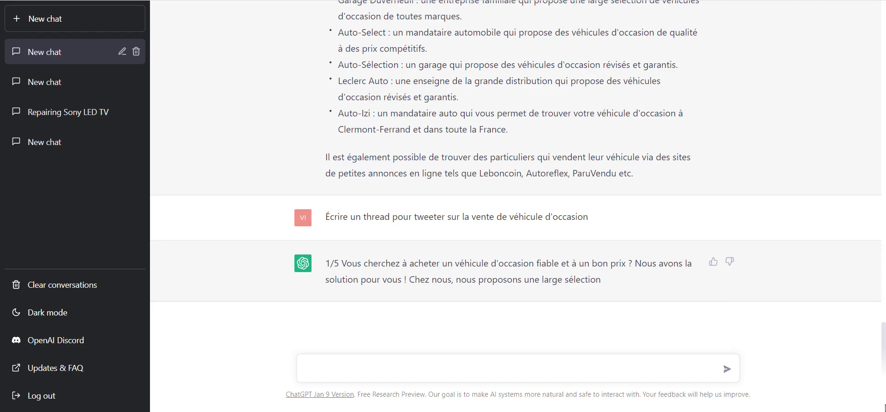
left_click_drag(885, 364, 884, 385)
left_click_drag(885, 328, 885, 353)
left_click(351, 363)
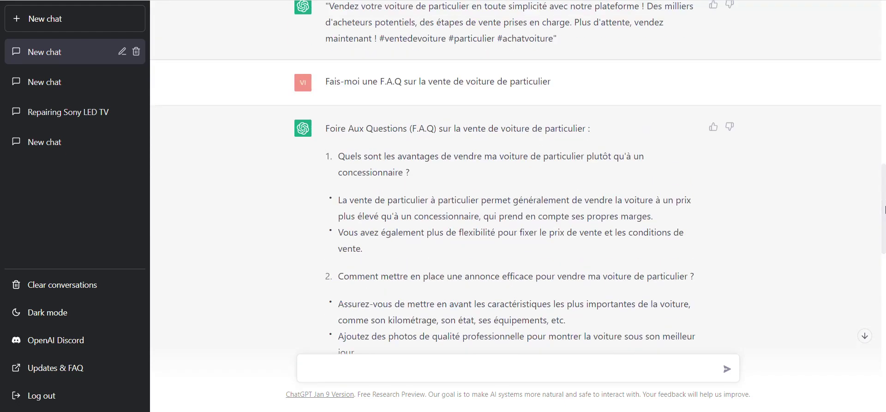
left_click_drag(884, 209, 884, 381)
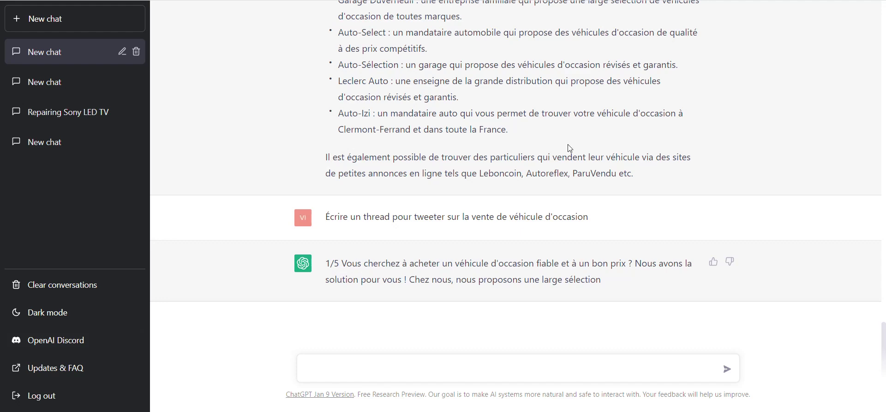
scroll(569, 150, "up", 3)
scroll(570, 148, "down", 3)
scroll(478, 110, "up", 1)
scroll(477, 110, "up", 15)
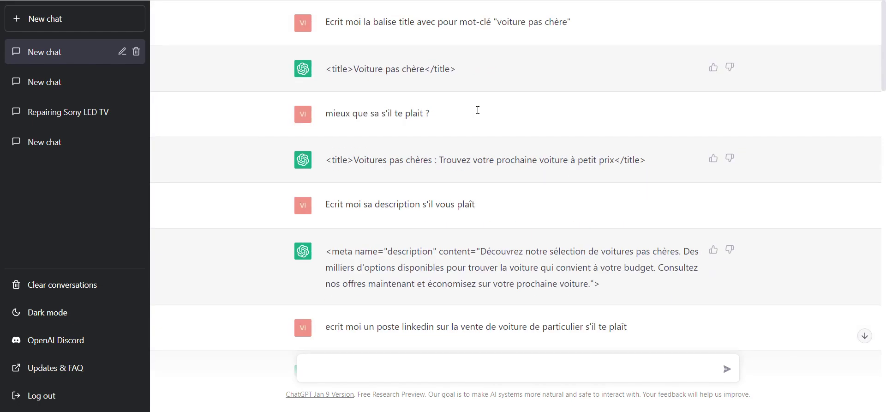
left_click_drag(885, 46, 885, 124)
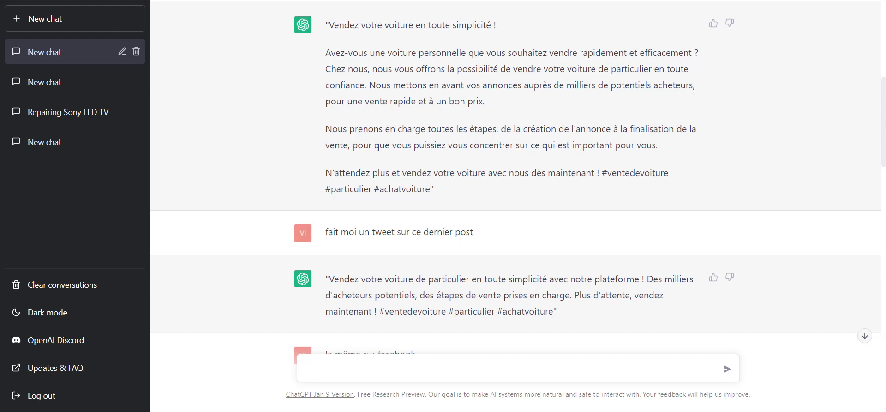
left_click_drag(885, 123, 885, 389)
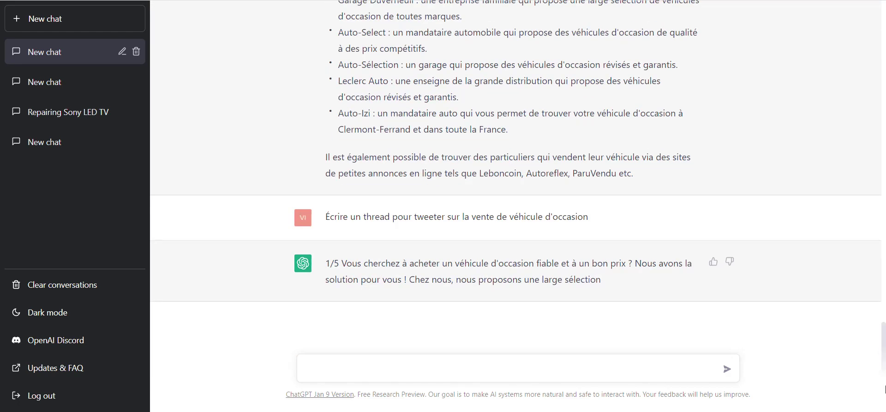